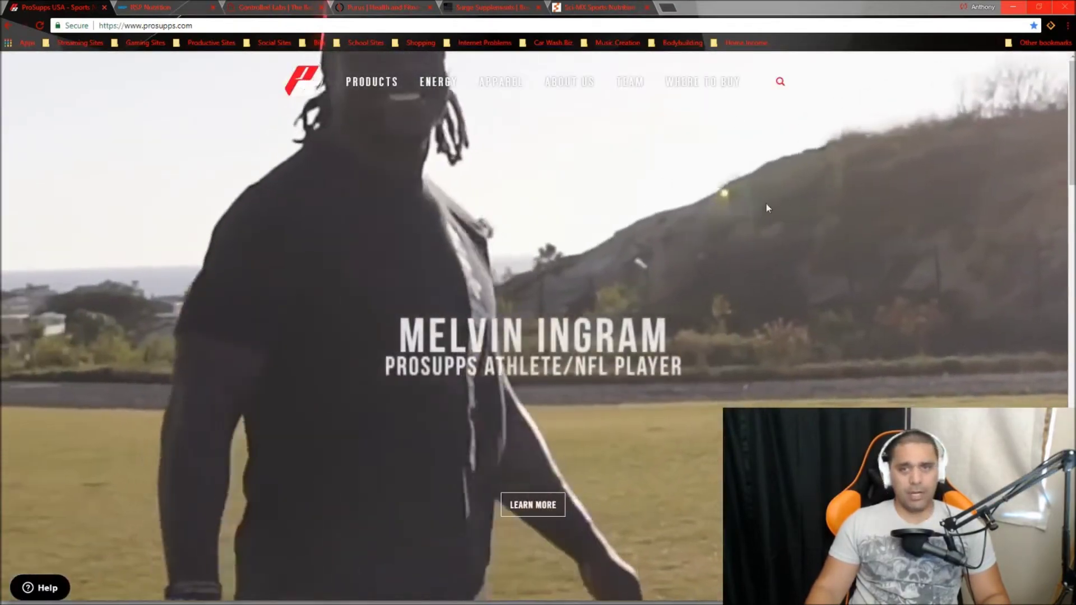
{"action": "scroll", "coordinate": [694, 363], "scroll_direction": "down", "scroll_amount": 2}
{"action": "scroll", "coordinate": [694, 362], "scroll_direction": "down", "scroll_amount": 6}
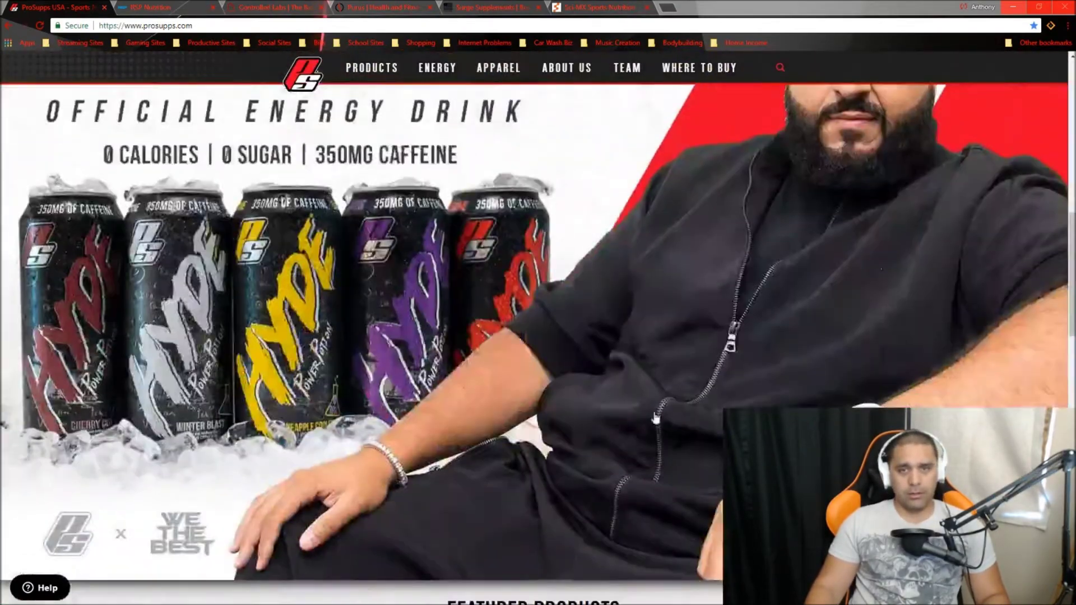
{"action": "scroll", "coordinate": [665, 423], "scroll_direction": "down", "scroll_amount": 3}
{"action": "scroll", "coordinate": [665, 422], "scroll_direction": "down", "scroll_amount": 5}
{"action": "scroll", "coordinate": [669, 425], "scroll_direction": "down", "scroll_amount": 4}
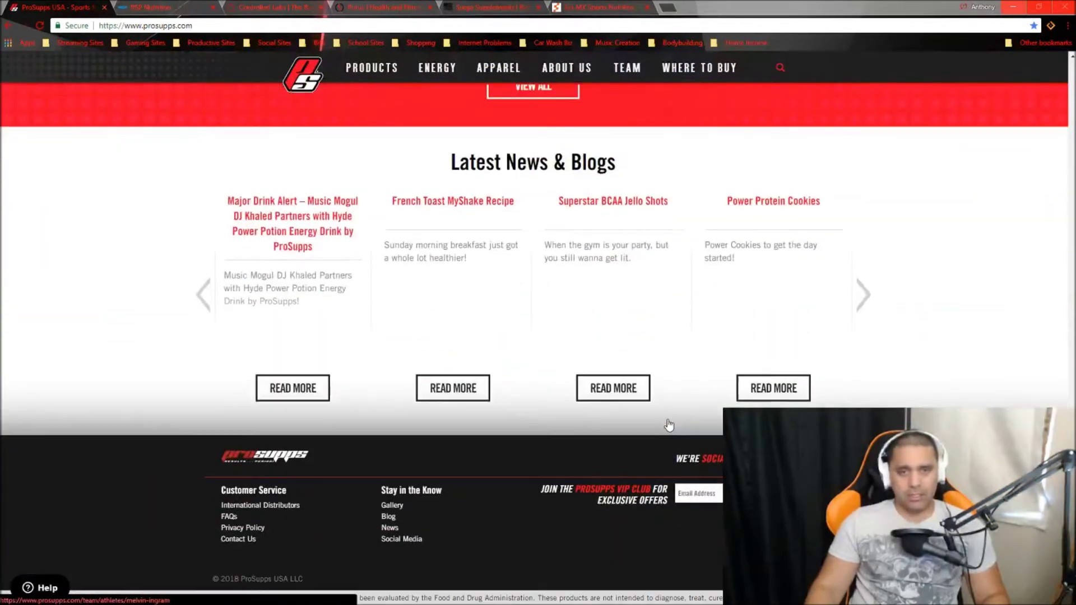
Open the ProSupps Contact Us page from the Customer Service footer link.
{"action": "left_click", "coordinate": [237, 540]}
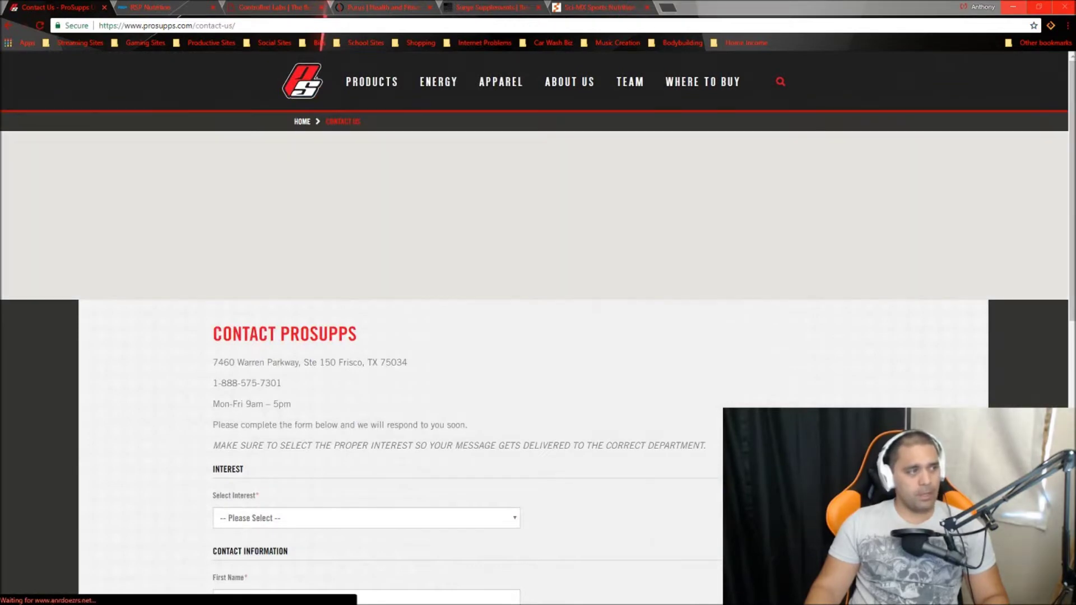
{"action": "scroll", "coordinate": [119, 481], "scroll_direction": "down", "scroll_amount": 3}
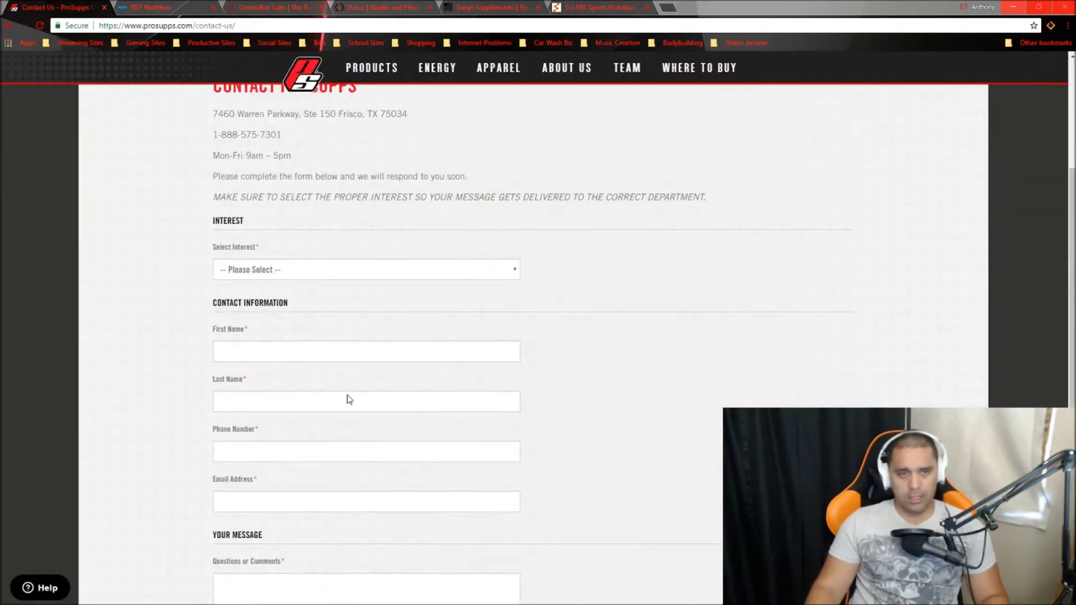
{"action": "scroll", "coordinate": [392, 454], "scroll_direction": "down", "scroll_amount": 3}
{"action": "scroll", "coordinate": [584, 379], "scroll_direction": "up", "scroll_amount": 1}
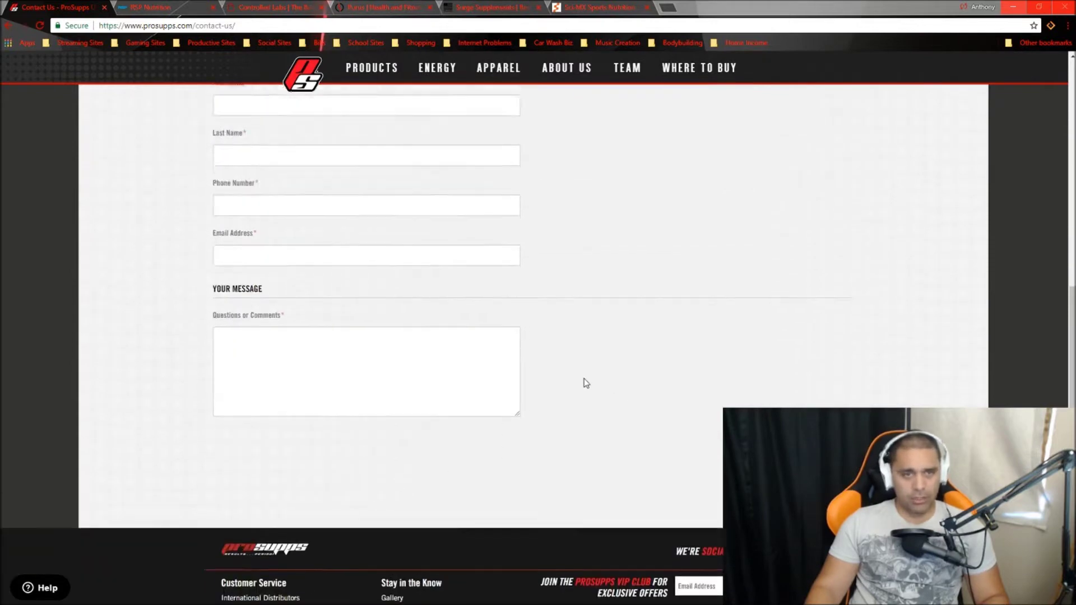
{"action": "scroll", "coordinate": [585, 383], "scroll_direction": "up", "scroll_amount": 2}
{"action": "scroll", "coordinate": [584, 383], "scroll_direction": "down", "scroll_amount": 2}
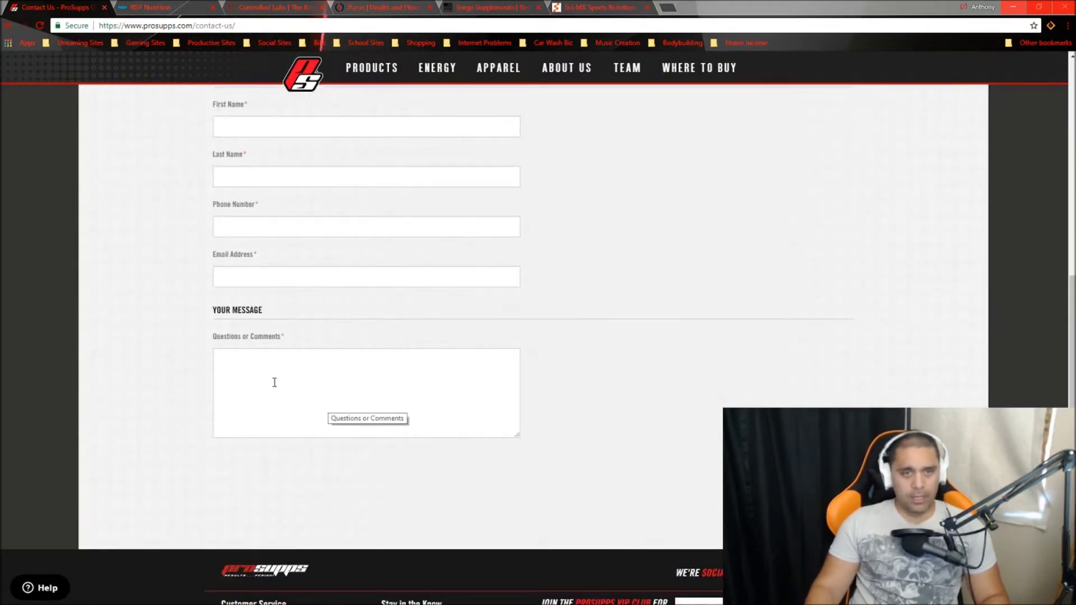
{"action": "left_click", "coordinate": [313, 381]}
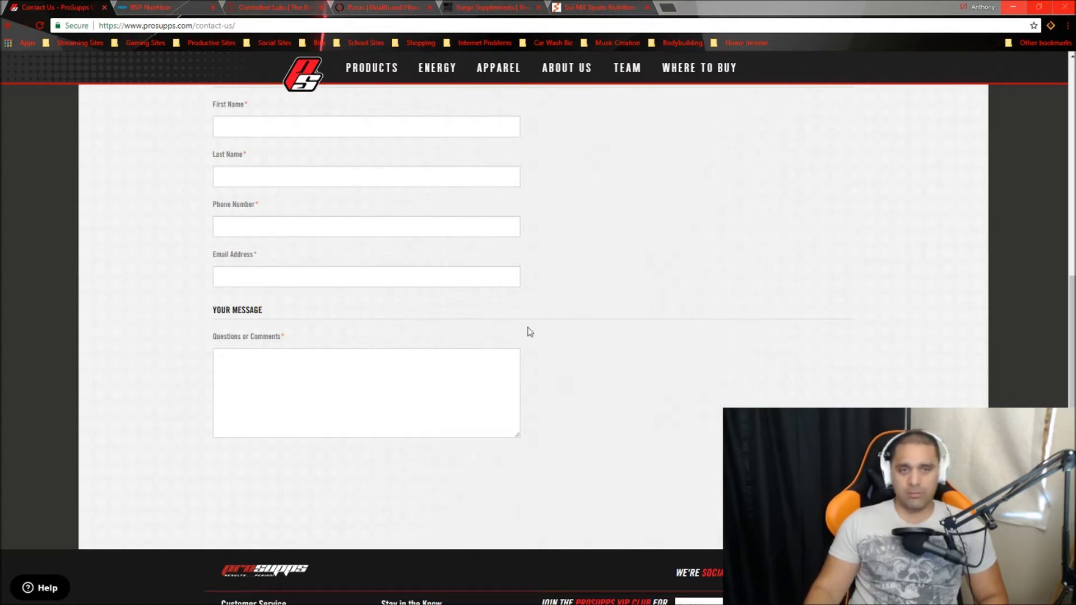
Switch to the RSP Nutrition site and open its footer Contact Us page.
{"action": "left_click", "coordinate": [156, 6]}
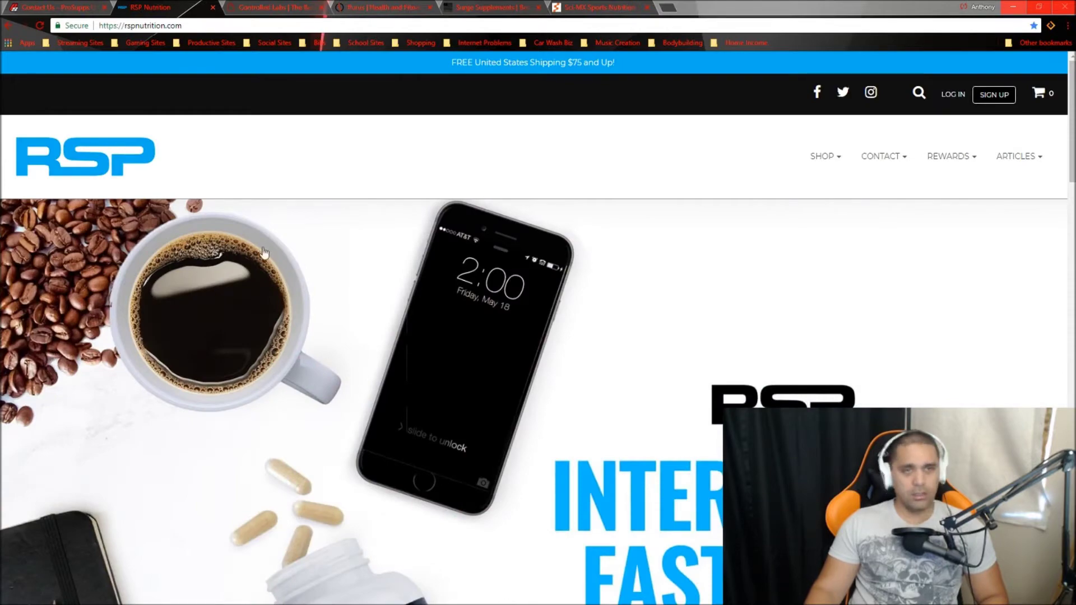
{"action": "scroll", "coordinate": [870, 263], "scroll_direction": "down", "scroll_amount": 2}
{"action": "scroll", "coordinate": [860, 332], "scroll_direction": "down", "scroll_amount": 3}
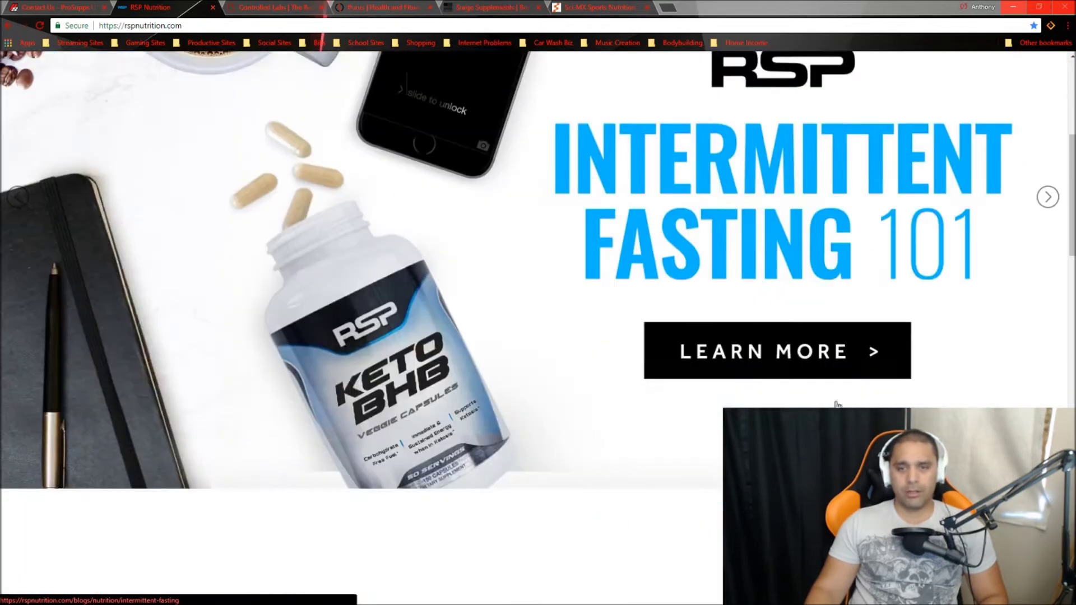
{"action": "scroll", "coordinate": [860, 331], "scroll_direction": "down", "scroll_amount": 8}
{"action": "scroll", "coordinate": [711, 443], "scroll_direction": "down", "scroll_amount": 3}
{"action": "scroll", "coordinate": [711, 443], "scroll_direction": "down", "scroll_amount": 3}
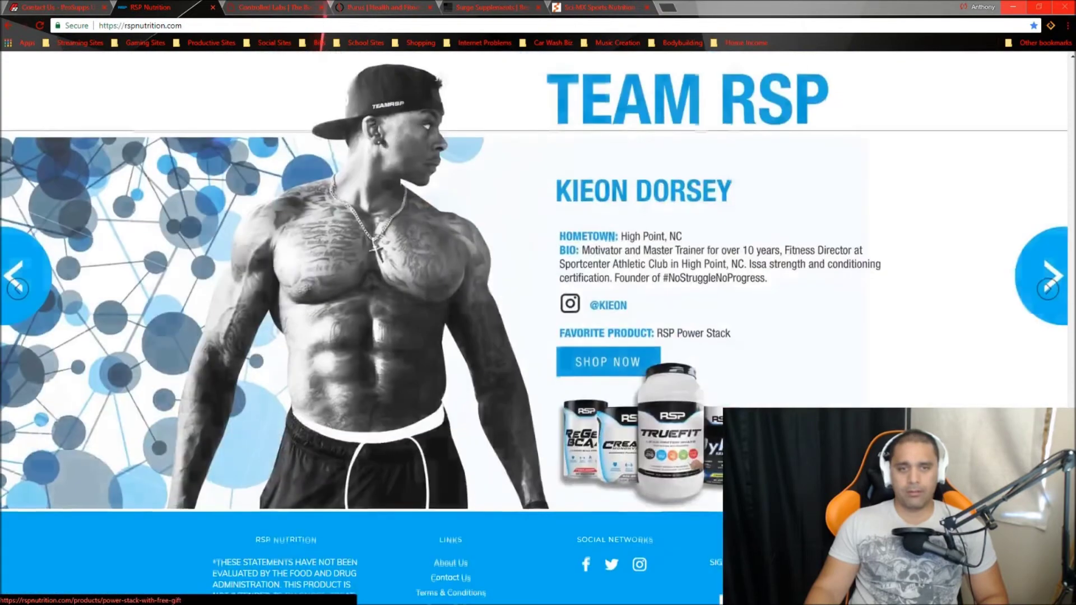
{"action": "scroll", "coordinate": [711, 443], "scroll_direction": "down", "scroll_amount": 1}
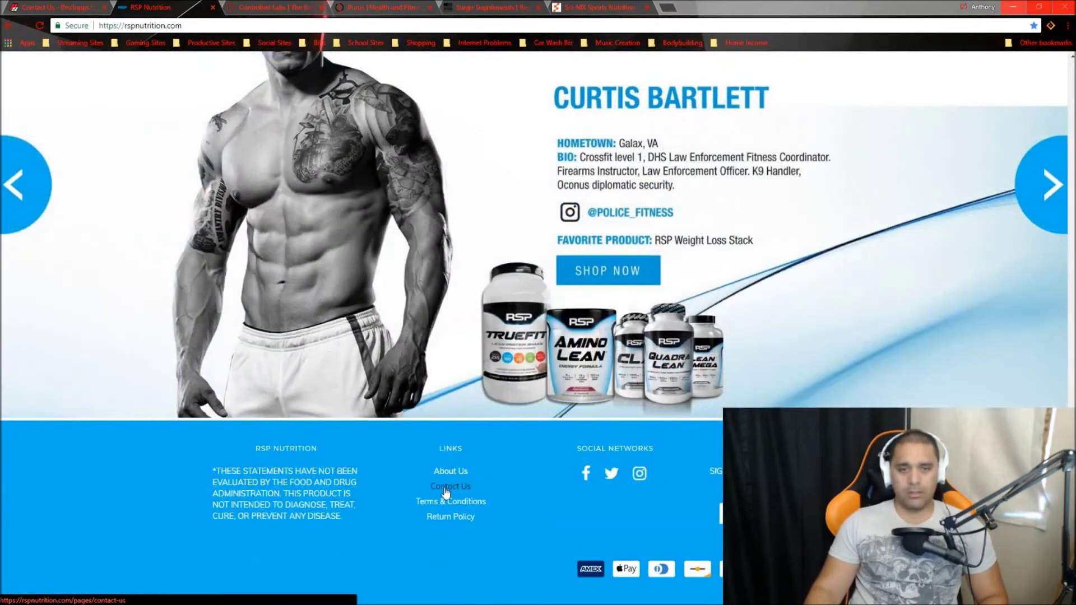
{"action": "left_click", "coordinate": [446, 487]}
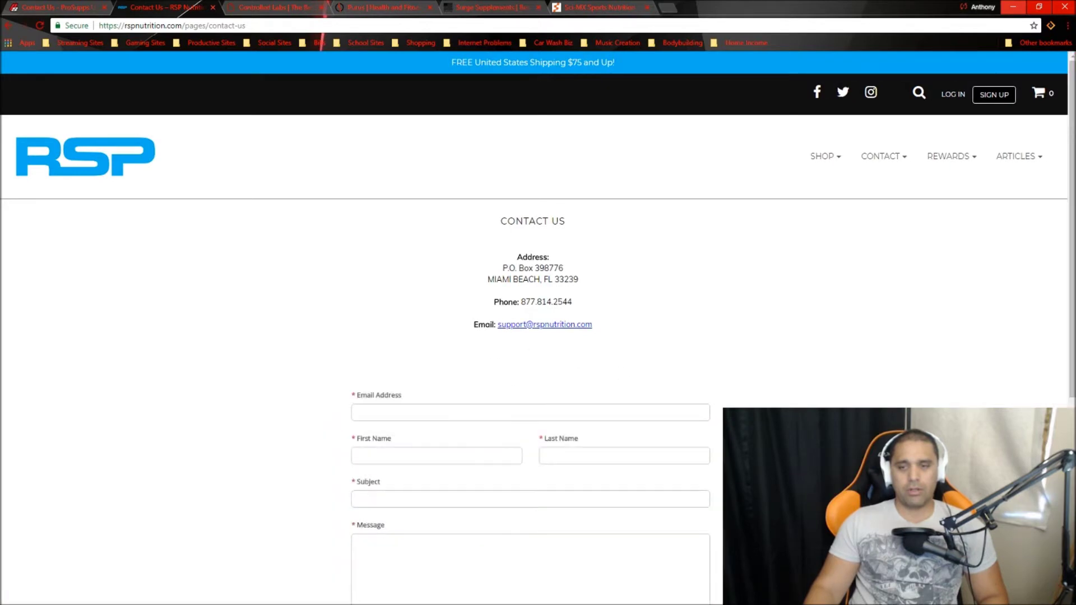
{"action": "scroll", "coordinate": [538, 336], "scroll_direction": "down", "scroll_amount": 2}
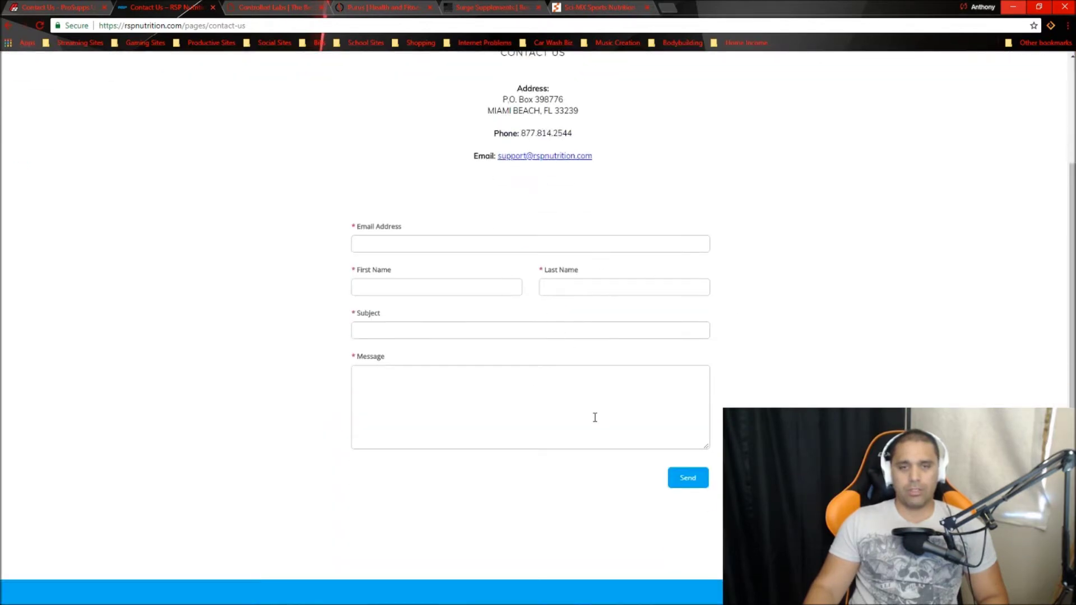
{"action": "scroll", "coordinate": [699, 438], "scroll_direction": "up", "scroll_amount": 2}
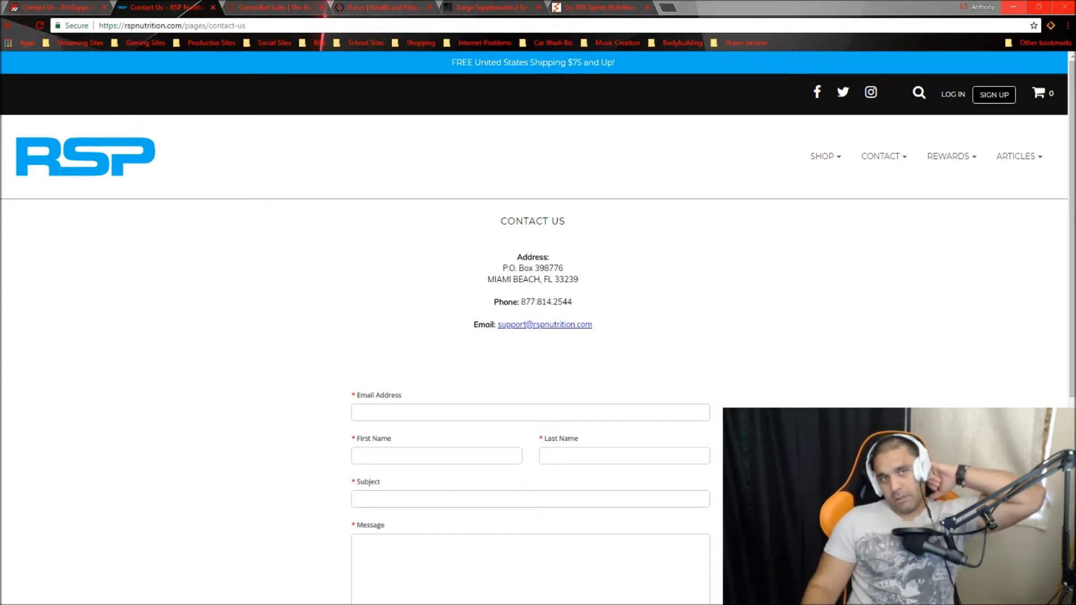
{"action": "left_click", "coordinate": [291, 9]}
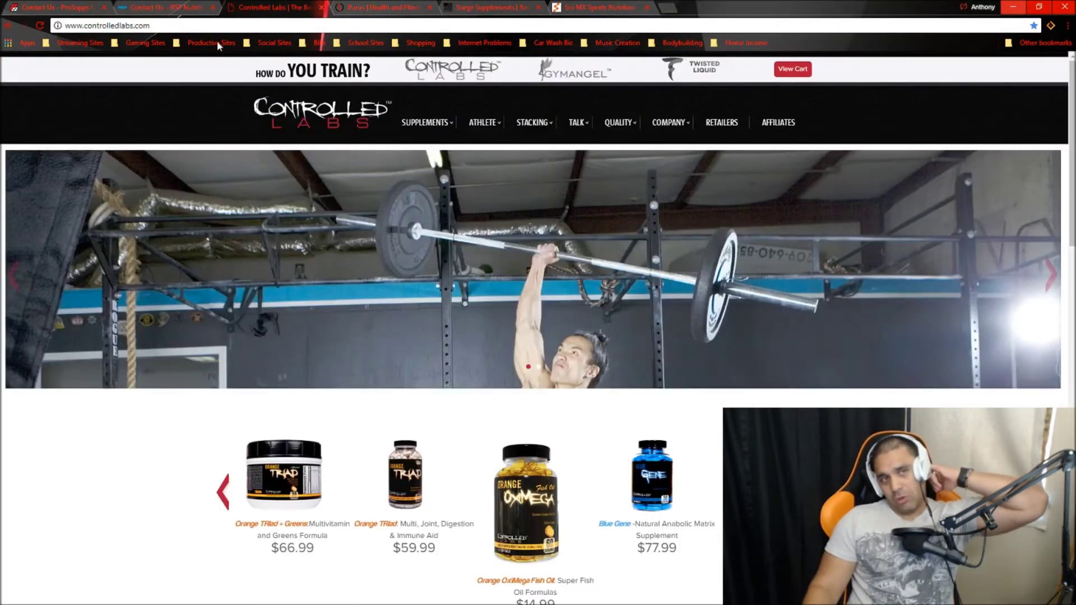
Revisit the RSP contact page, then switch to the Controlled Labs homepage.
{"action": "left_click", "coordinate": [160, 7]}
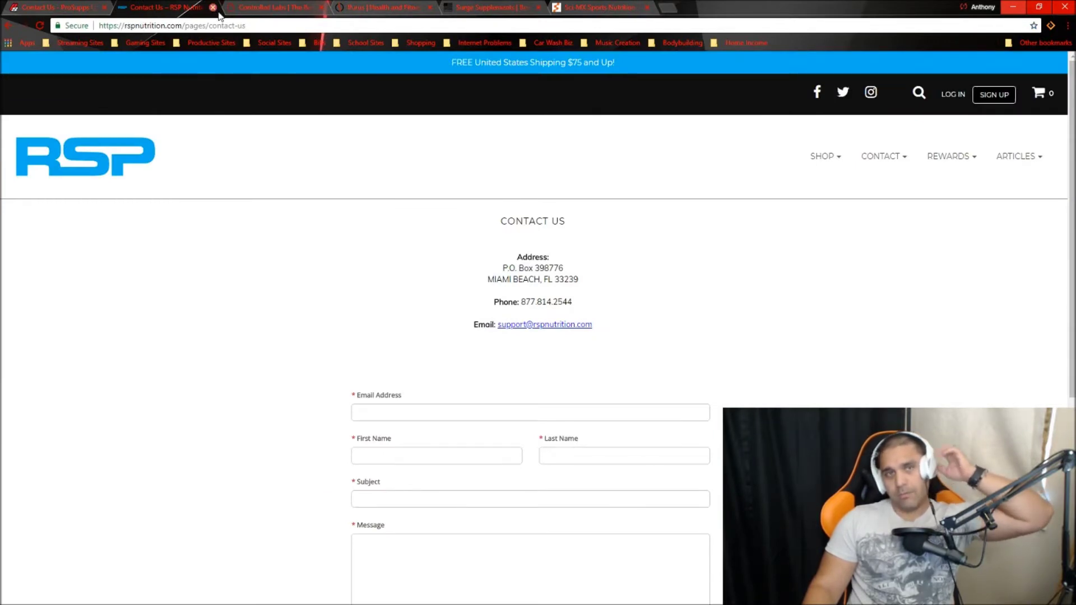
{"action": "left_click", "coordinate": [290, 10]}
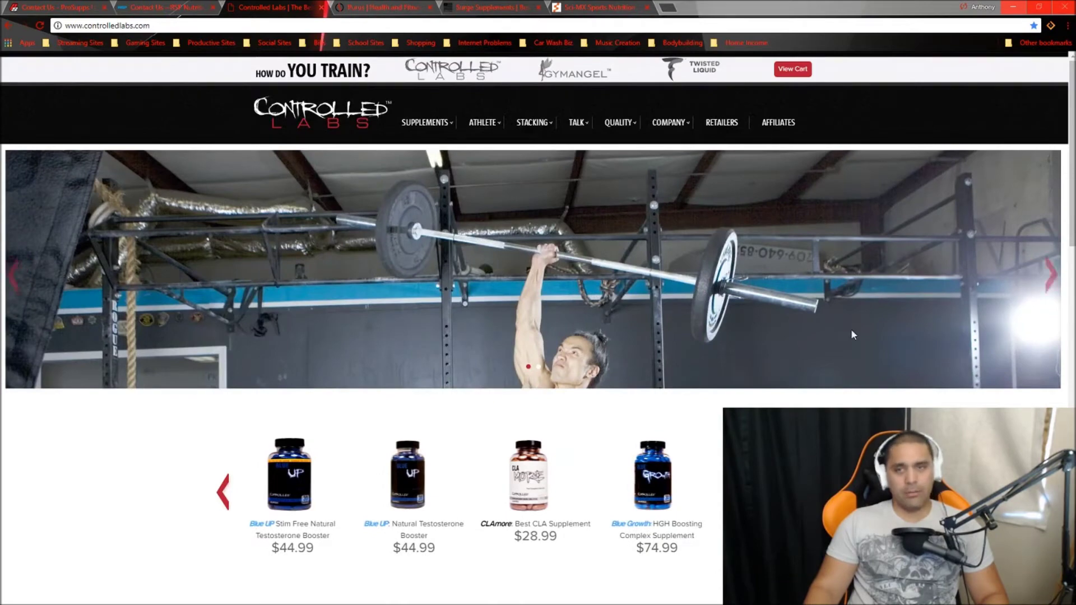
{"action": "scroll", "coordinate": [870, 361], "scroll_direction": "down", "scroll_amount": 3}
{"action": "scroll", "coordinate": [864, 388], "scroll_direction": "down", "scroll_amount": 8}
{"action": "scroll", "coordinate": [865, 387], "scroll_direction": "down", "scroll_amount": 2}
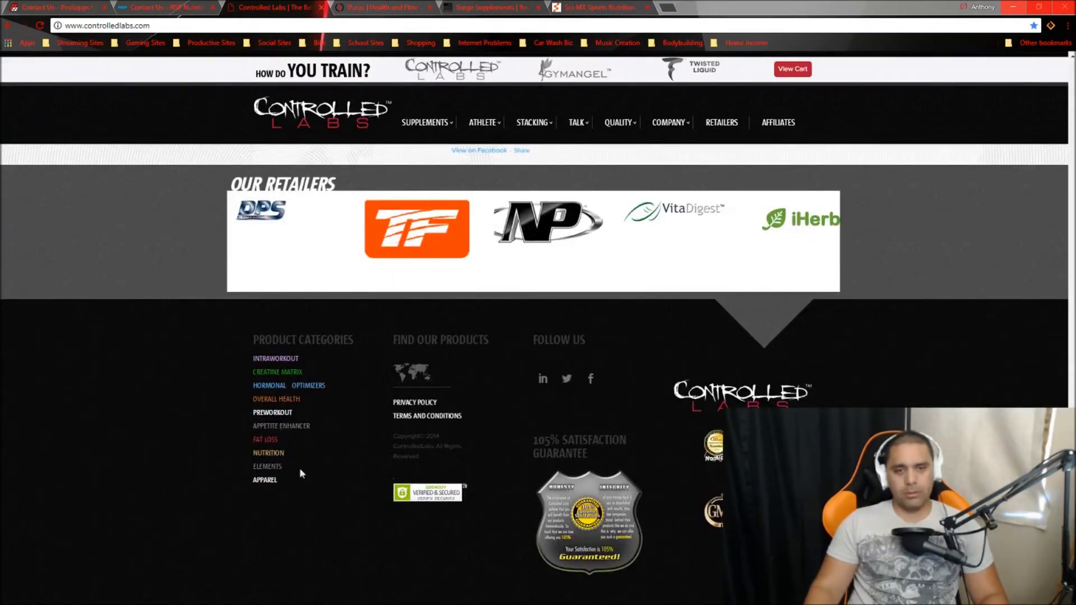
{"action": "scroll", "coordinate": [299, 473], "scroll_direction": "up", "scroll_amount": 3}
{"action": "scroll", "coordinate": [300, 473], "scroll_direction": "up", "scroll_amount": 7}
{"action": "scroll", "coordinate": [301, 473], "scroll_direction": "up", "scroll_amount": 2}
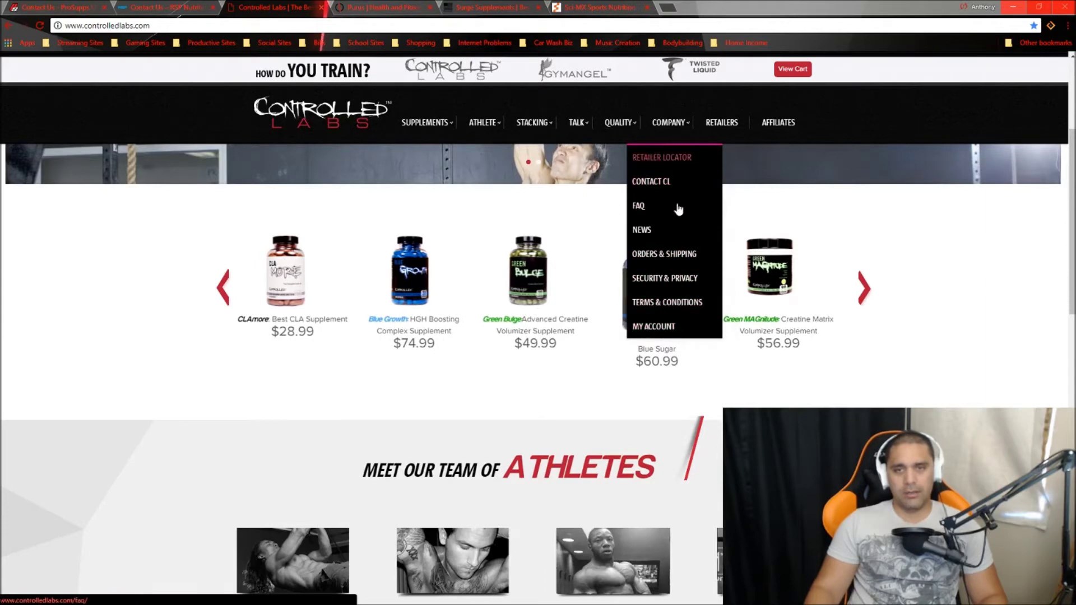
Open and reload the Controlled Labs contact page, then switch to the Purus Labs site.
{"action": "left_click", "coordinate": [669, 184]}
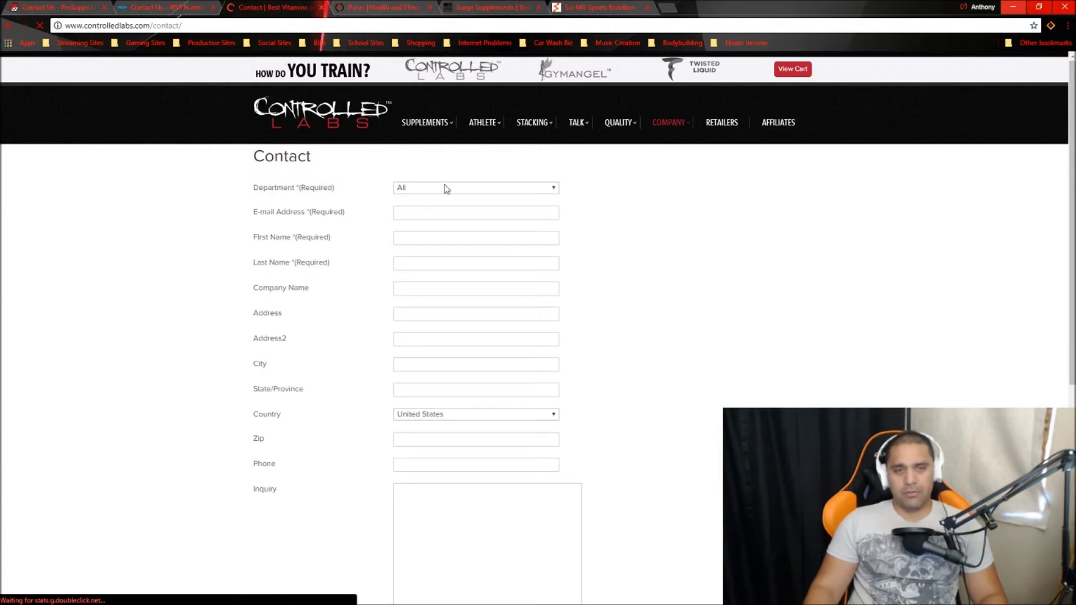
{"action": "scroll", "coordinate": [454, 416], "scroll_direction": "down", "scroll_amount": 1}
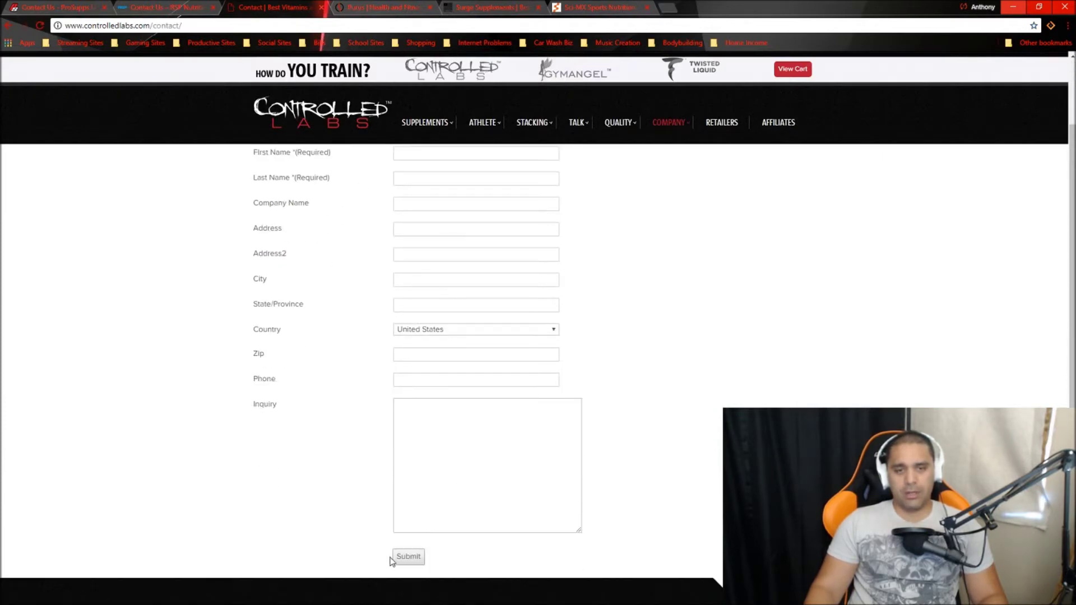
{"action": "scroll", "coordinate": [521, 563], "scroll_direction": "up", "scroll_amount": 1}
{"action": "scroll", "coordinate": [662, 562], "scroll_direction": "down", "scroll_amount": 1}
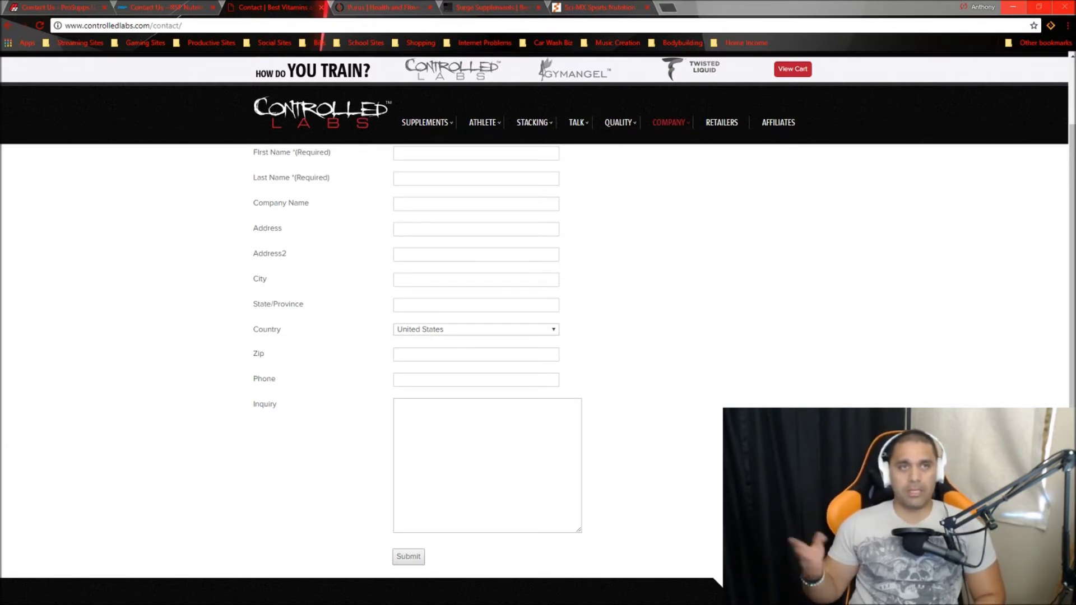
{"action": "scroll", "coordinate": [663, 372], "scroll_direction": "up", "scroll_amount": 2}
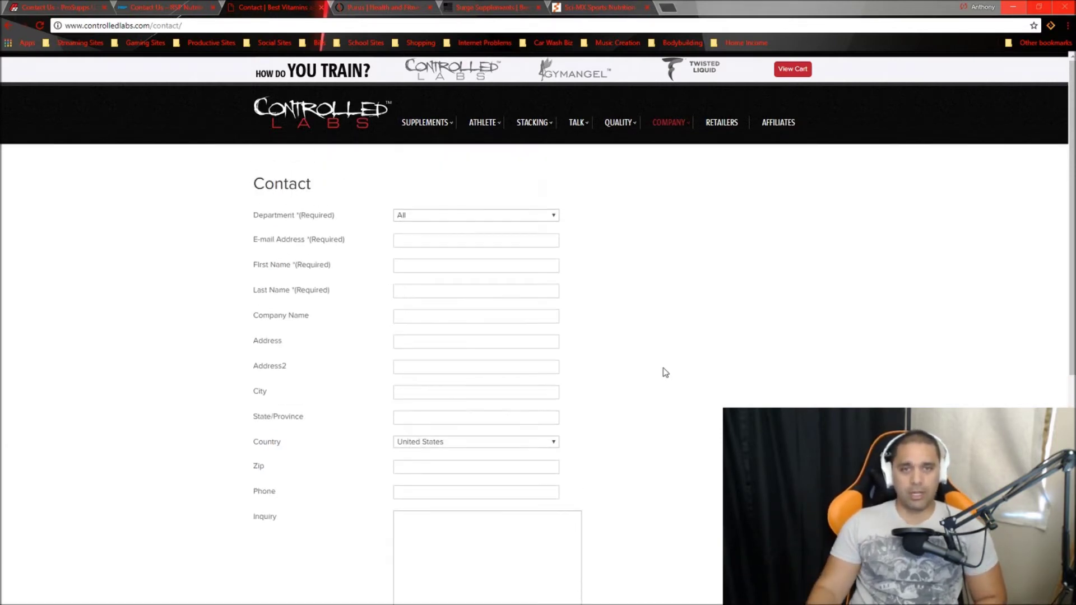
{"action": "key", "text": "F5"}
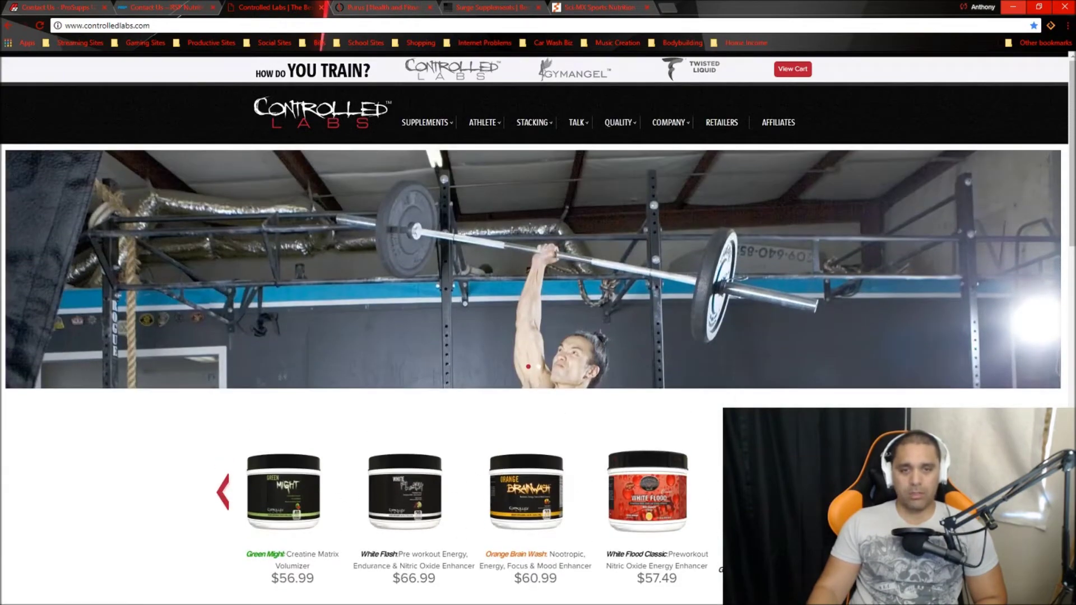
{"action": "scroll", "coordinate": [537, 337], "scroll_direction": "down", "scroll_amount": 2}
{"action": "scroll", "coordinate": [538, 336], "scroll_direction": "down", "scroll_amount": 4}
{"action": "scroll", "coordinate": [538, 337], "scroll_direction": "up", "scroll_amount": 4}
{"action": "scroll", "coordinate": [539, 336], "scroll_direction": "up", "scroll_amount": 3}
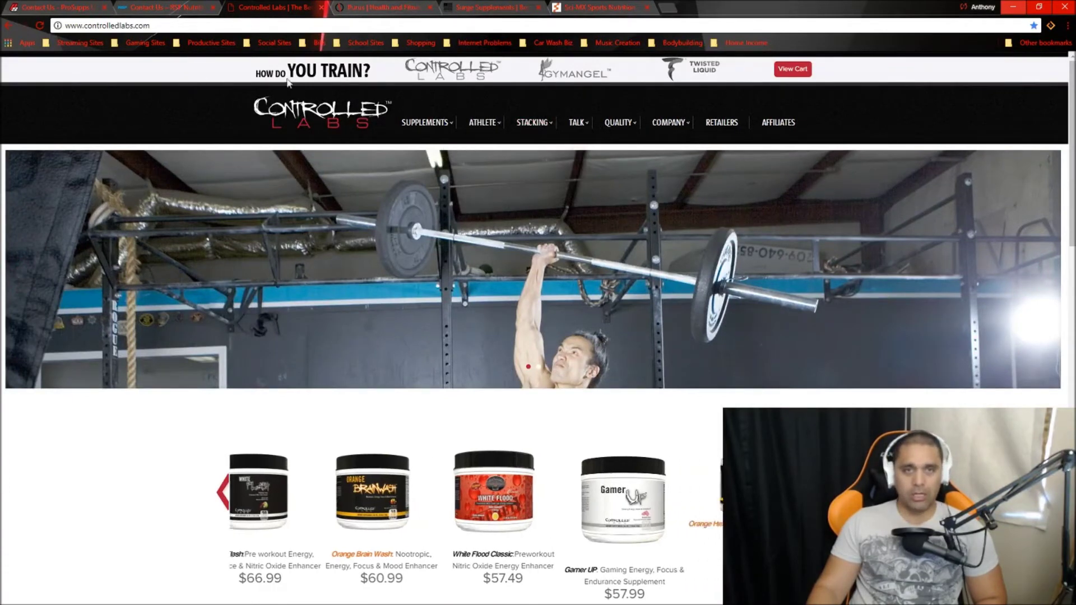
{"action": "left_click", "coordinate": [380, 6]}
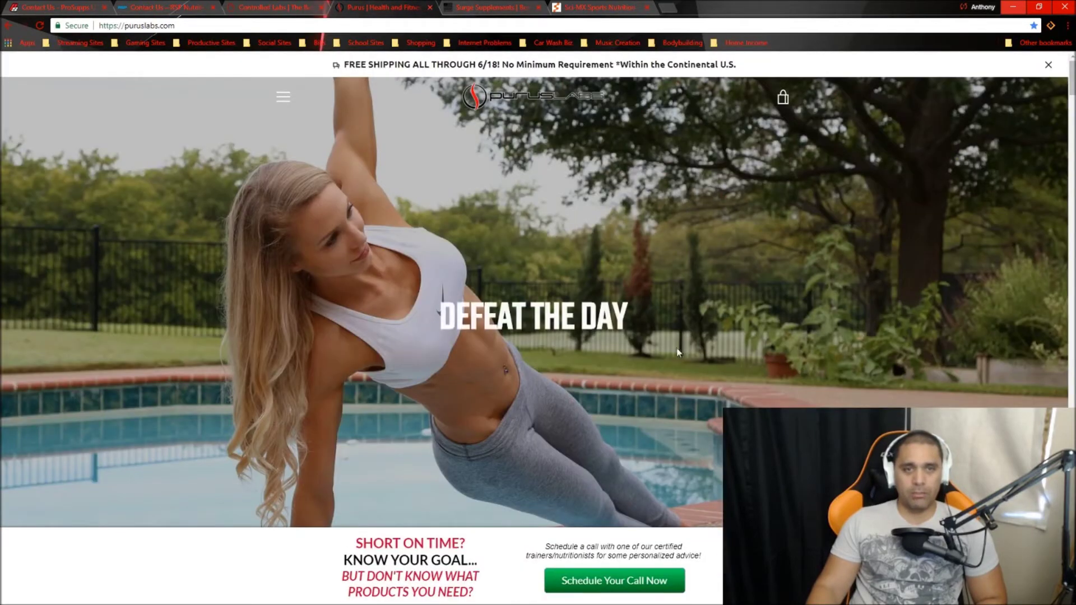
Open the Purus Labs page list and go to its Contact Us page.
{"action": "key", "text": "alt+Tab"}
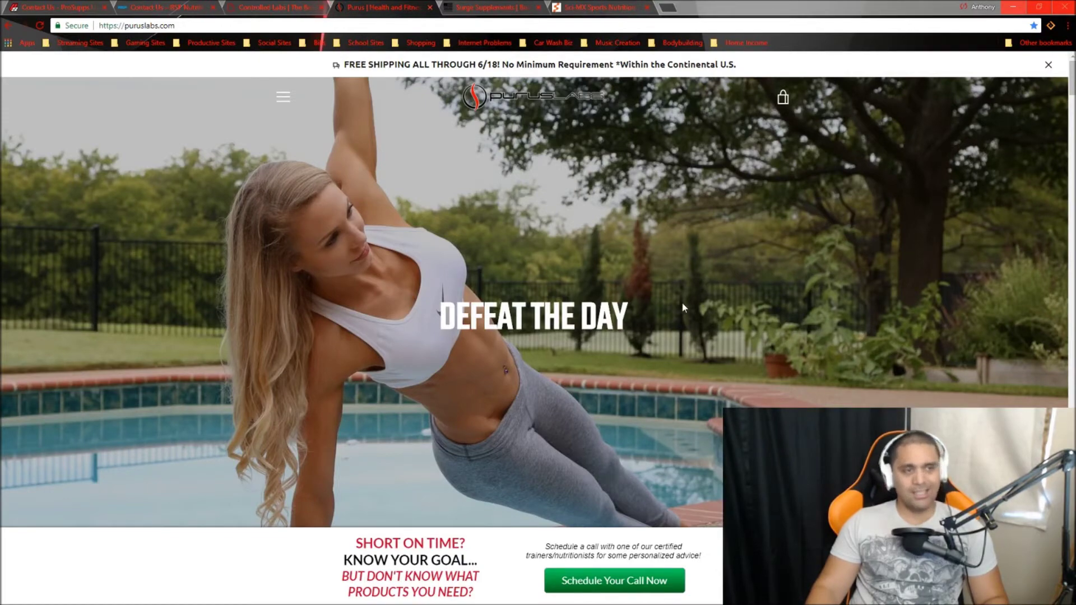
{"action": "scroll", "coordinate": [736, 303], "scroll_direction": "down", "scroll_amount": 2}
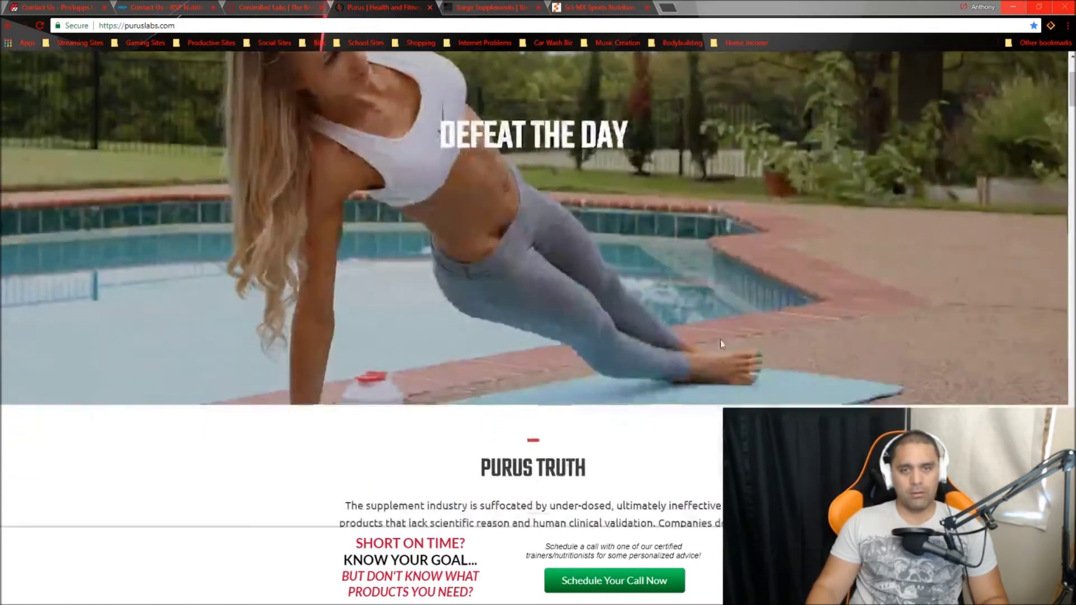
{"action": "scroll", "coordinate": [721, 339], "scroll_direction": "down", "scroll_amount": 5}
{"action": "scroll", "coordinate": [731, 361], "scroll_direction": "down", "scroll_amount": 7}
{"action": "scroll", "coordinate": [737, 369], "scroll_direction": "down", "scroll_amount": 5}
{"action": "scroll", "coordinate": [740, 370], "scroll_direction": "down", "scroll_amount": 4}
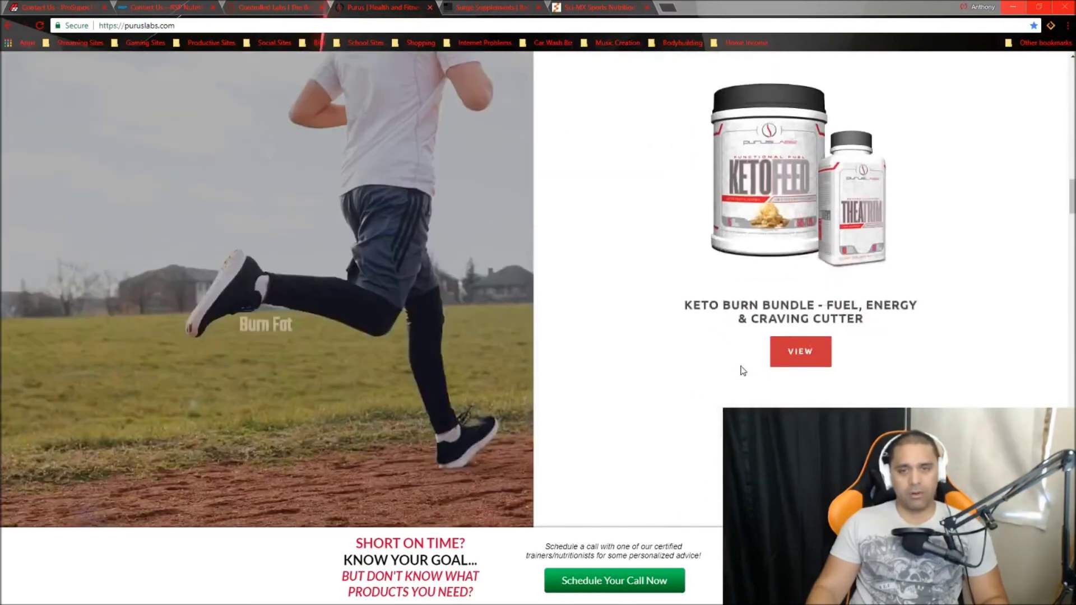
{"action": "scroll", "coordinate": [740, 370], "scroll_direction": "down", "scroll_amount": 2}
{"action": "scroll", "coordinate": [458, 368], "scroll_direction": "up", "scroll_amount": 2}
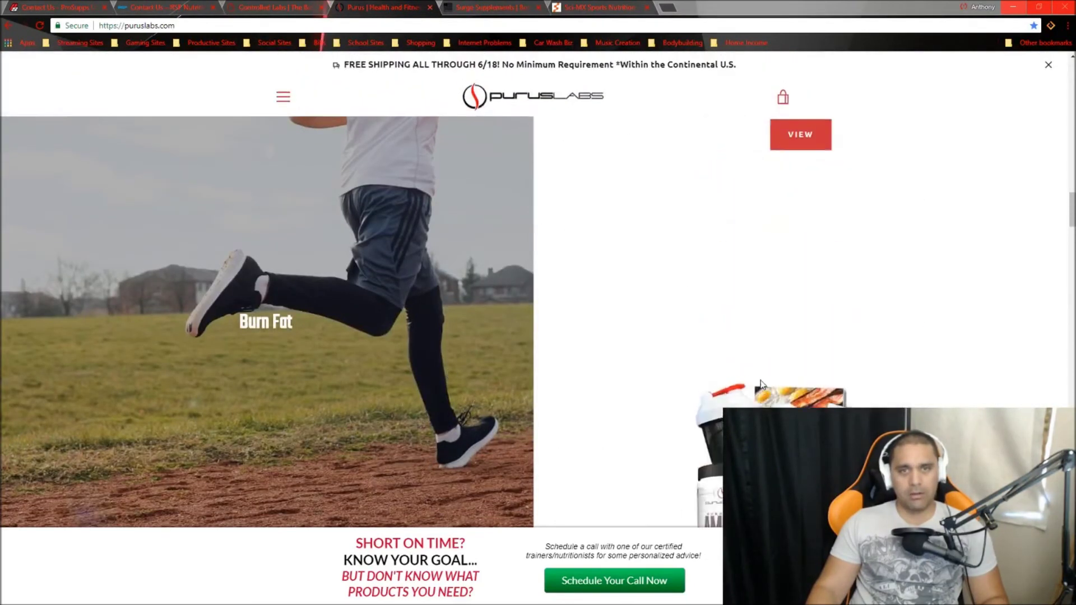
{"action": "scroll", "coordinate": [689, 385], "scroll_direction": "up", "scroll_amount": 1}
{"action": "left_click", "coordinate": [283, 98]}
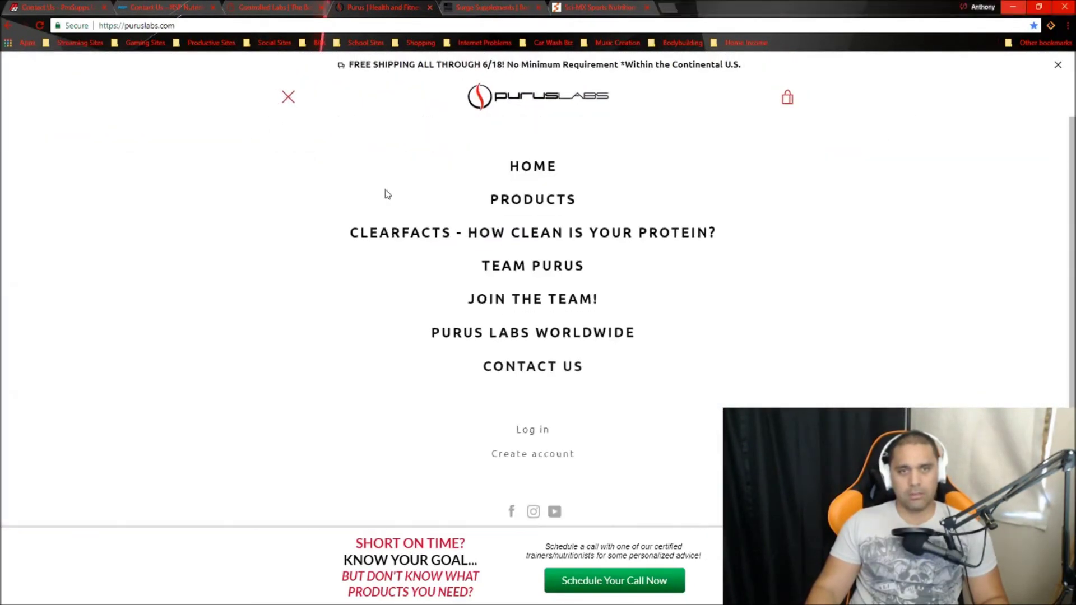
{"action": "left_click", "coordinate": [555, 363]}
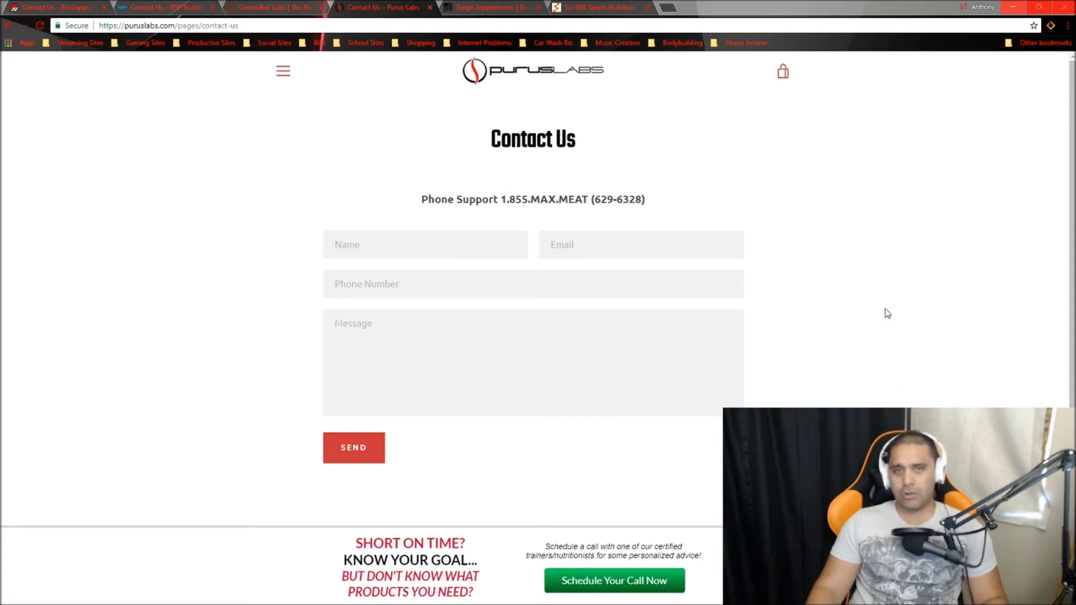
Browse Purus Labs' Individual Products collection, then switch to the Surge Supplements site.
{"action": "left_click", "coordinate": [284, 71]}
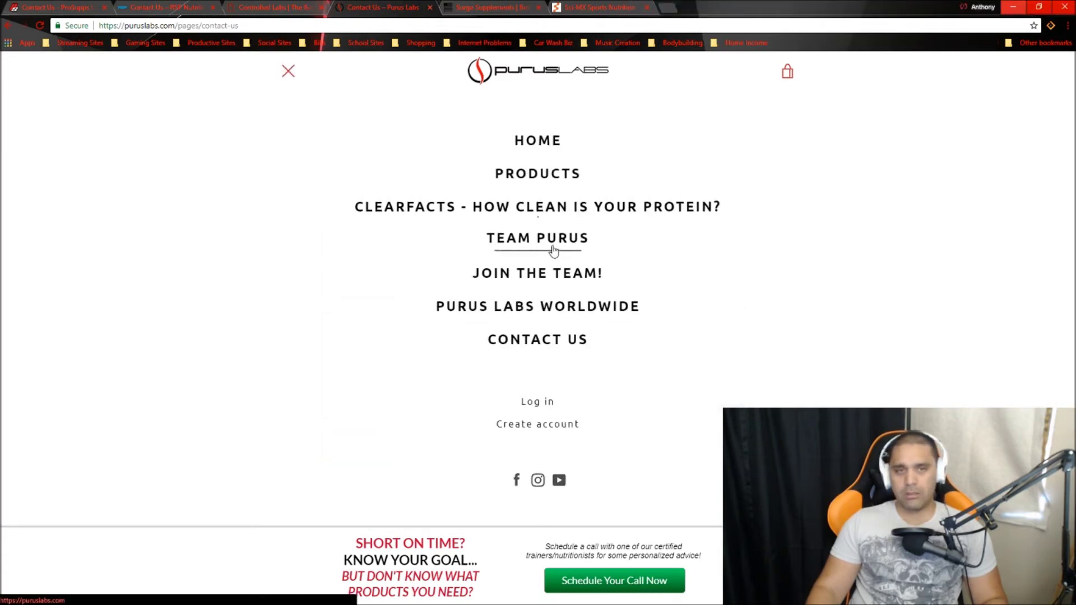
{"action": "left_click", "coordinate": [533, 174]}
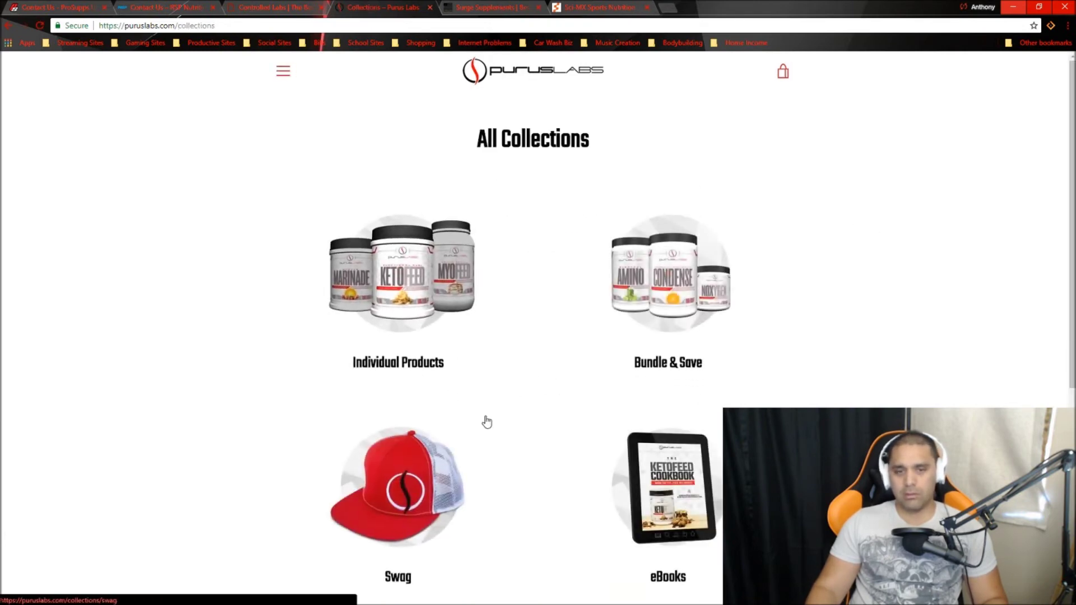
{"action": "scroll", "coordinate": [491, 425], "scroll_direction": "down", "scroll_amount": 4}
{"action": "scroll", "coordinate": [490, 428], "scroll_direction": "up", "scroll_amount": 4}
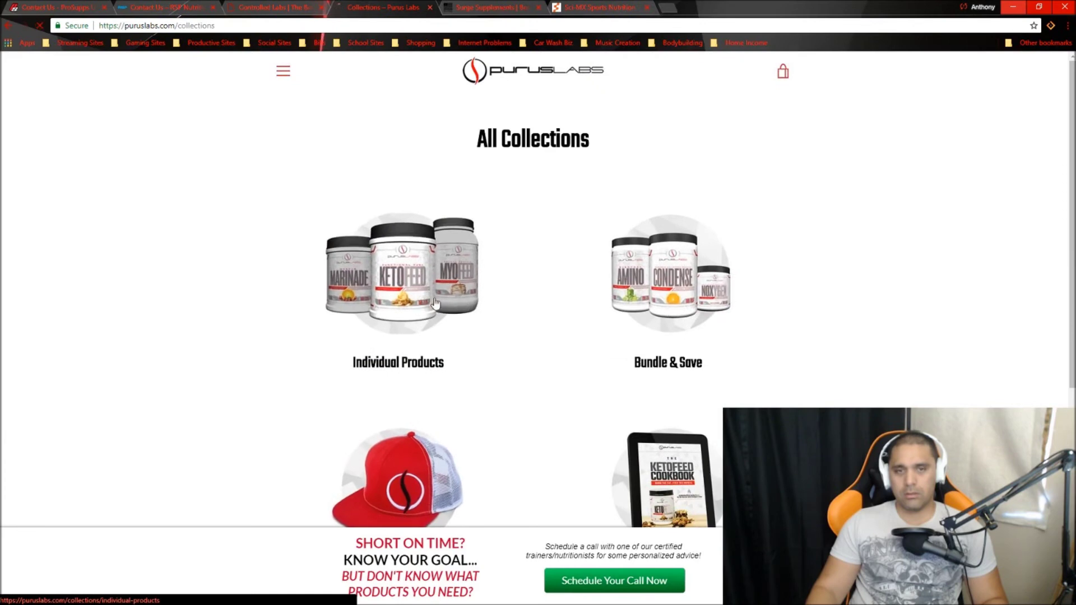
{"action": "left_click", "coordinate": [454, 361]}
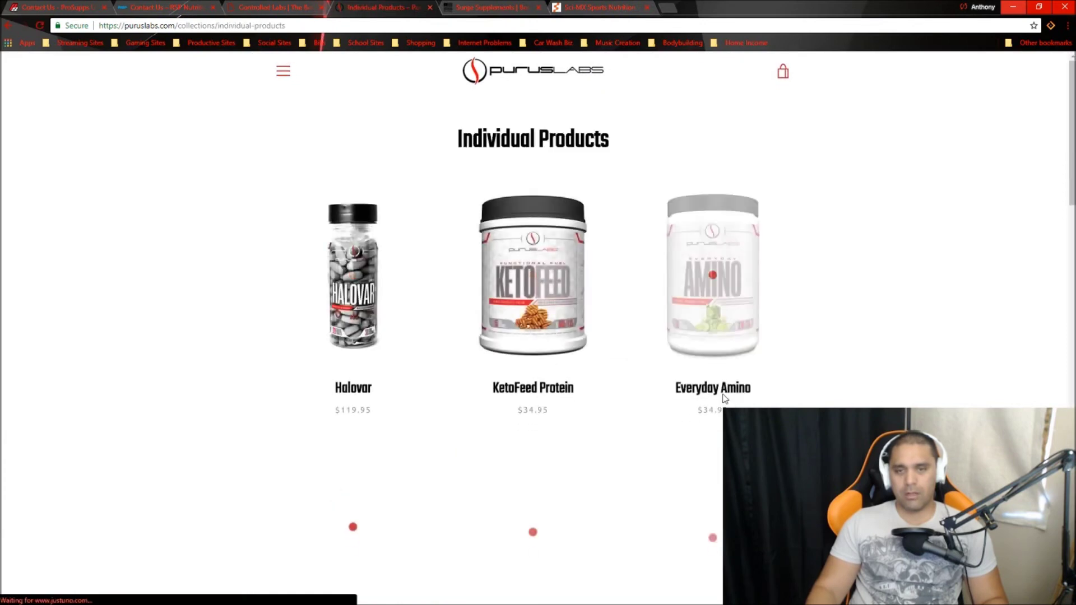
{"action": "scroll", "coordinate": [771, 398], "scroll_direction": "down", "scroll_amount": 2}
{"action": "scroll", "coordinate": [771, 399], "scroll_direction": "down", "scroll_amount": 2}
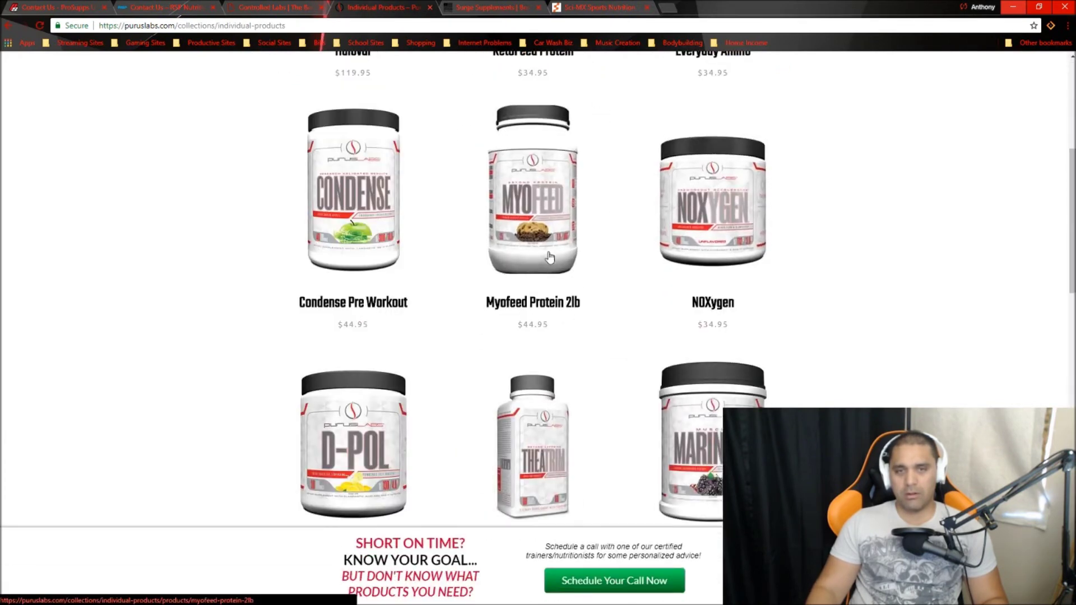
{"action": "scroll", "coordinate": [550, 240], "scroll_direction": "up", "scroll_amount": 1}
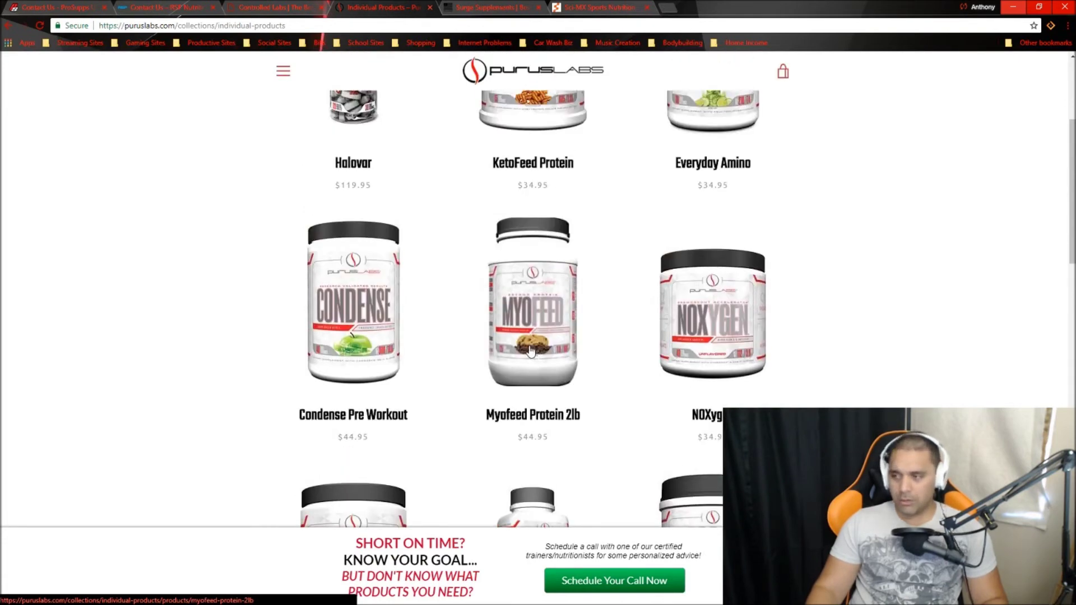
{"action": "scroll", "coordinate": [530, 351], "scroll_direction": "up", "scroll_amount": 3}
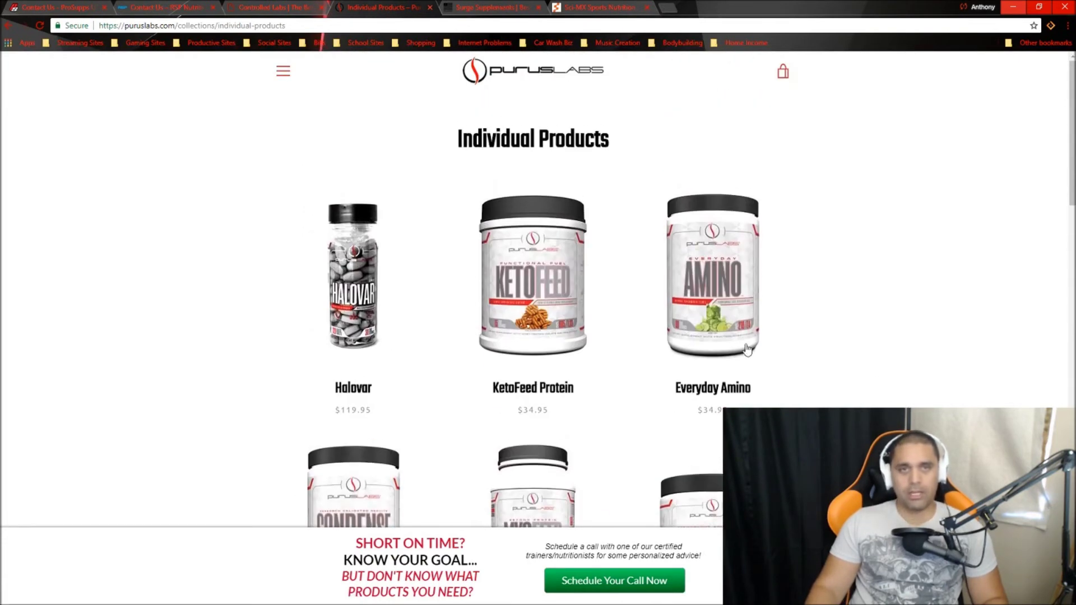
{"action": "left_click", "coordinate": [495, 8]}
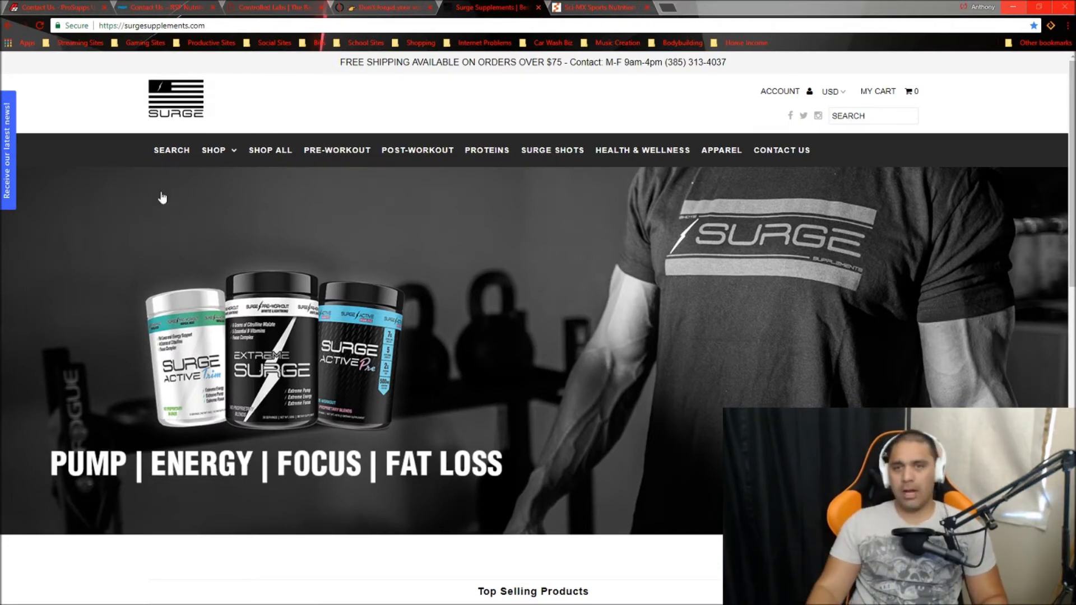
Open the Surge Contact Us page, then move to the Sci-MX Sports Nutrition site.
{"action": "left_click", "coordinate": [786, 153]}
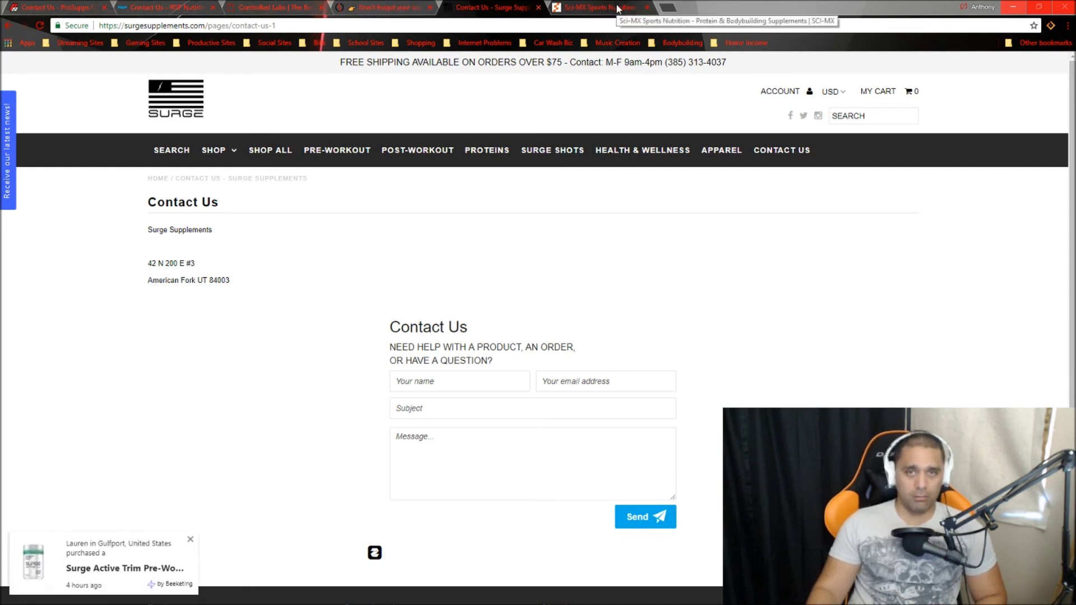
{"action": "left_click", "coordinate": [599, 7]}
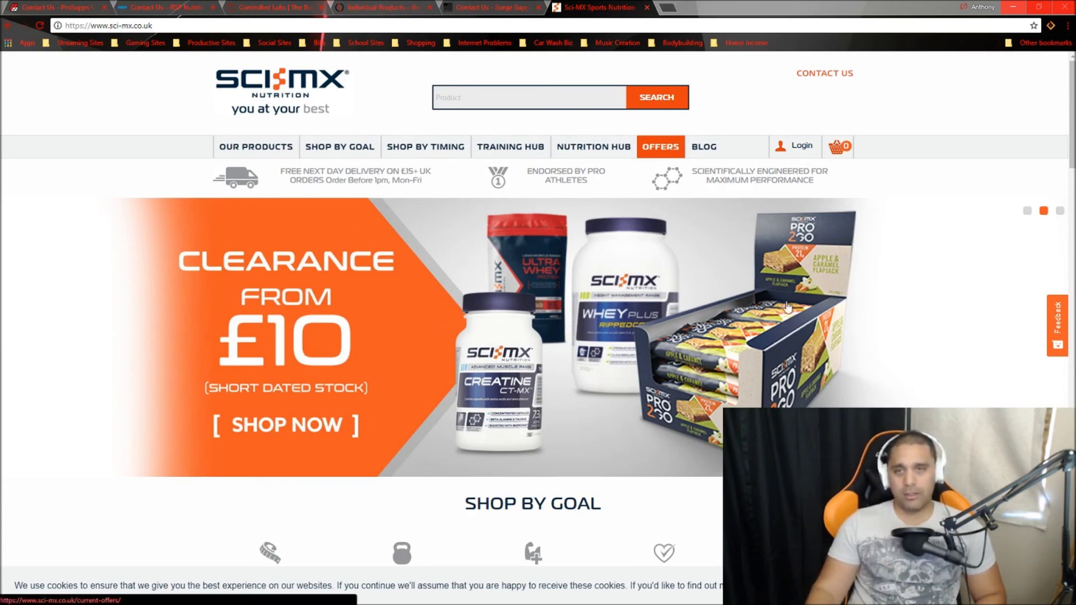
Open the Sci-MX Contact Us enquiry form from the top-right link.
{"action": "left_click", "coordinate": [826, 76]}
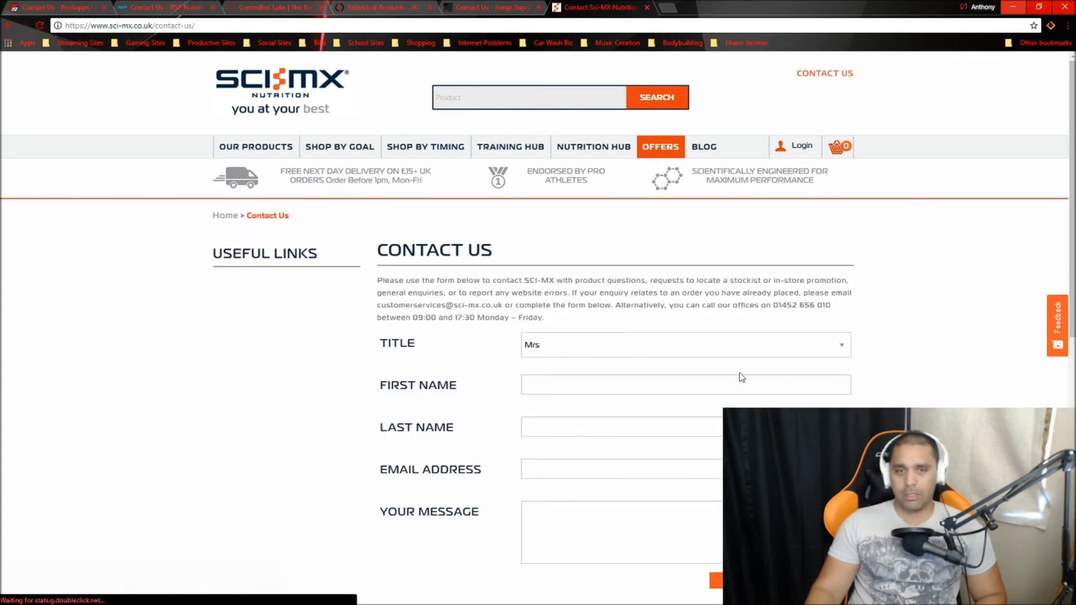
{"action": "scroll", "coordinate": [739, 378], "scroll_direction": "down", "scroll_amount": 3}
{"action": "scroll", "coordinate": [622, 440], "scroll_direction": "down", "scroll_amount": 3}
{"action": "scroll", "coordinate": [589, 462], "scroll_direction": "up", "scroll_amount": 4}
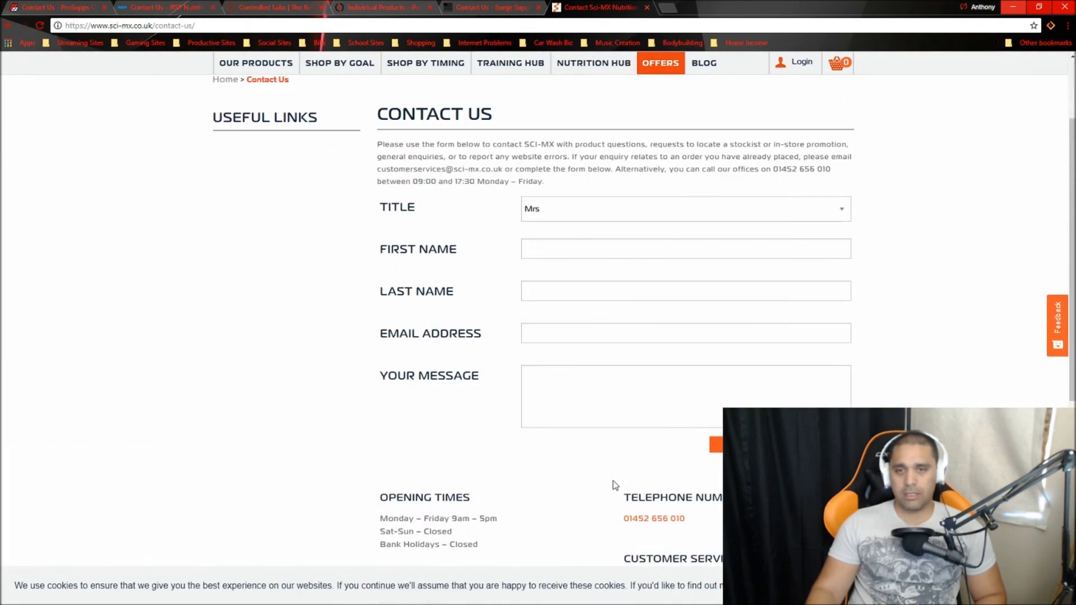
{"action": "scroll", "coordinate": [613, 485], "scroll_direction": "up", "scroll_amount": 2}
{"action": "scroll", "coordinate": [718, 446], "scroll_direction": "down", "scroll_amount": 2}
{"action": "scroll", "coordinate": [569, 418], "scroll_direction": "up", "scroll_amount": 1}
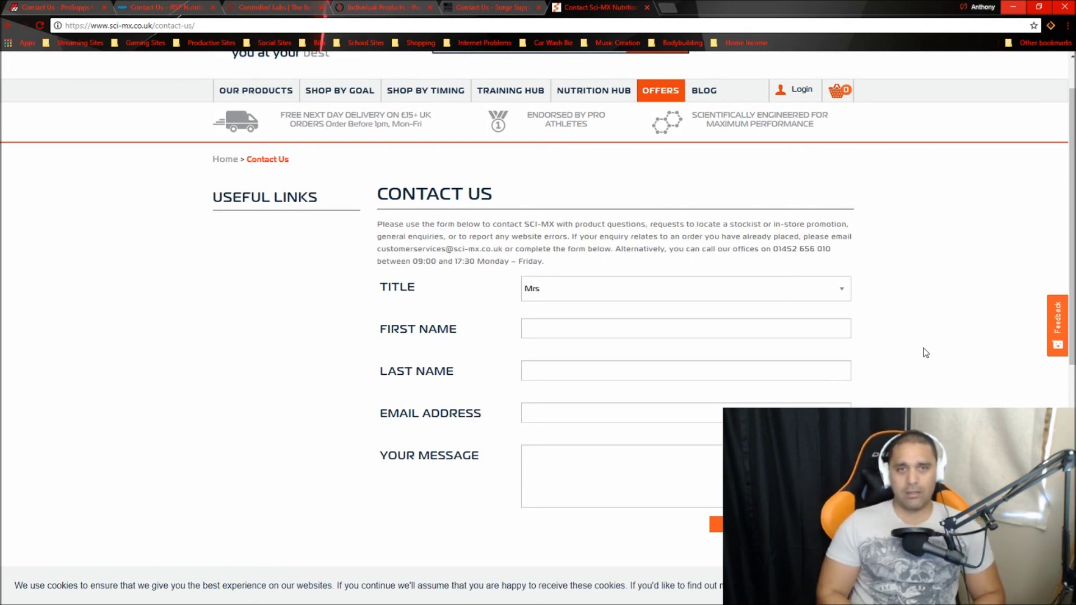
{"action": "scroll", "coordinate": [924, 361], "scroll_direction": "up", "scroll_amount": 1}
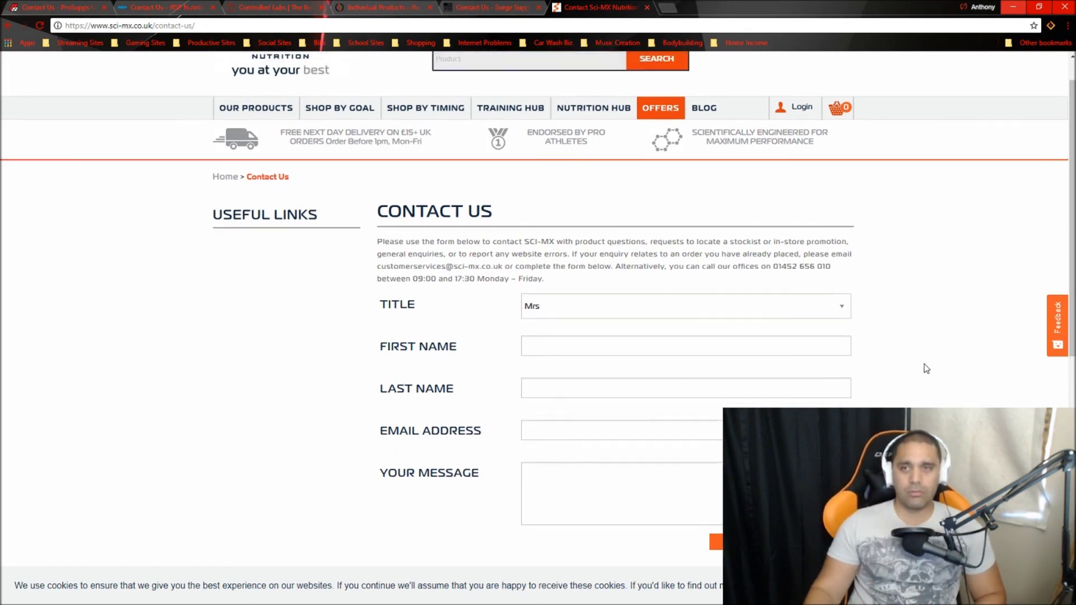